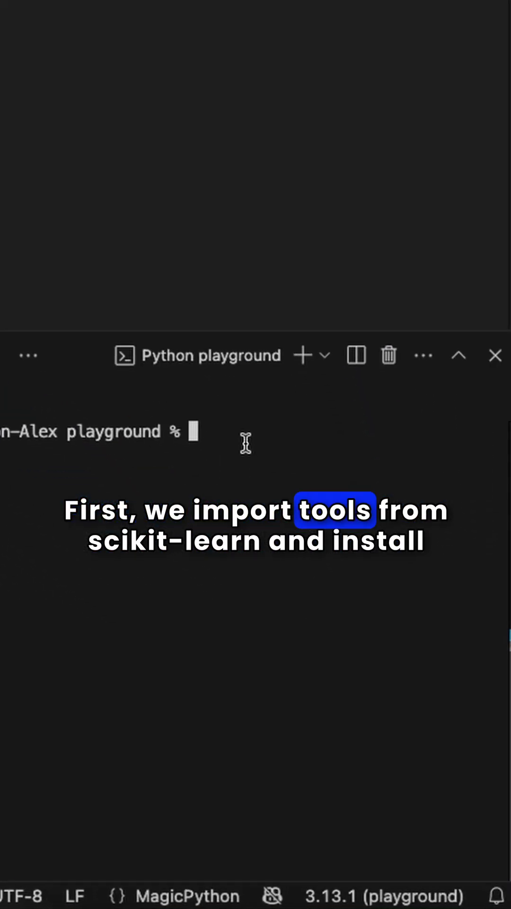
{"action": "type", "text": "pip install "}
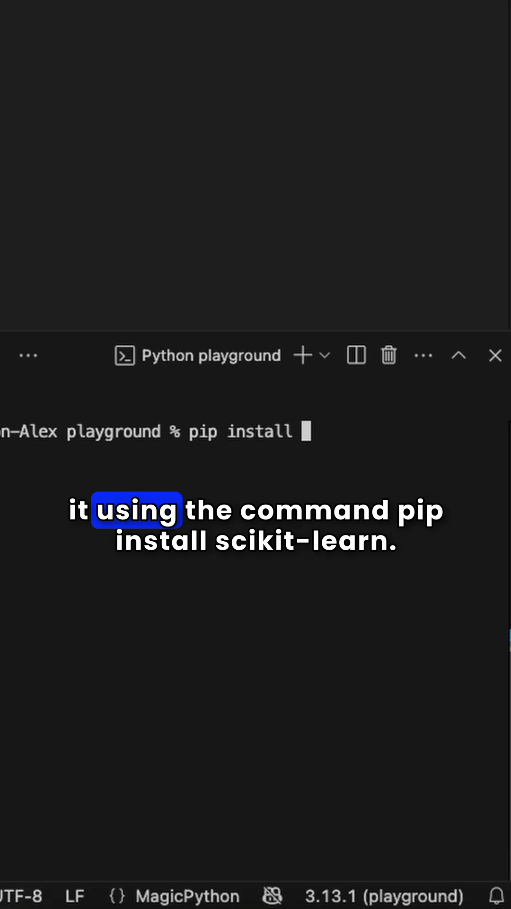
{"action": "type", "text": "scikit-lea"}
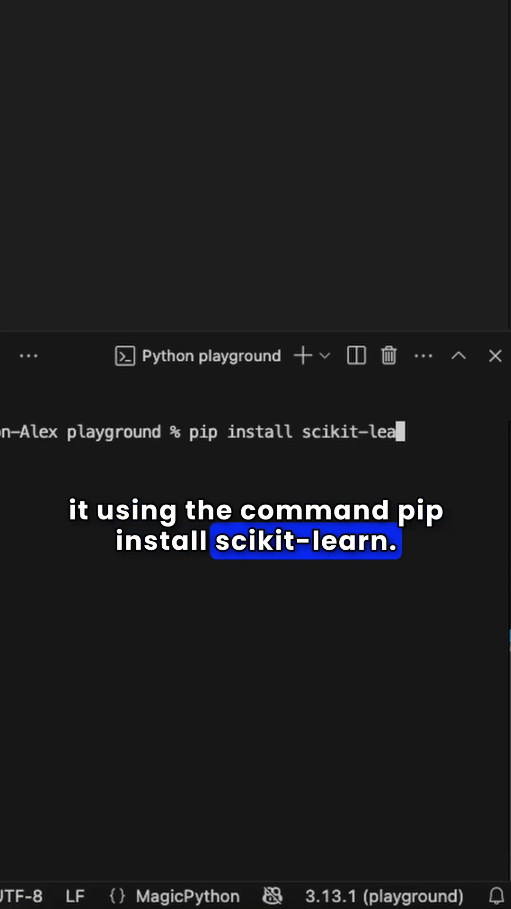
{"action": "type", "text": "rn"}
Run pip install scikit-learn in the integrated terminal.
{"action": "key", "text": "Return"}
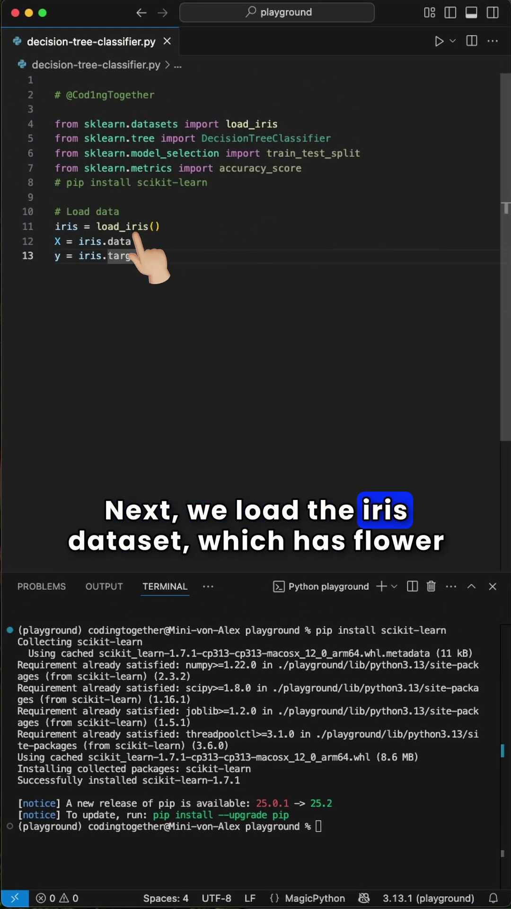
Start a new line after the iris X and y loading code.
{"action": "key", "text": "Return"}
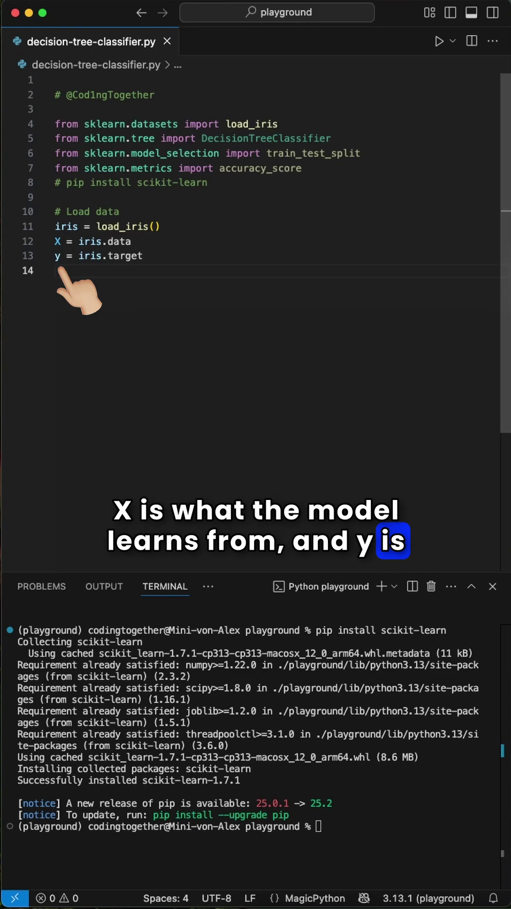
{"action": "type", "text": "# Split into training and test data X_train, X_test, y_train, y_test = train_test_split(     X, y, test_size=0.3, random_state=42)"}
{"action": "type", "text": "model = DecisionTreeClassifier("}
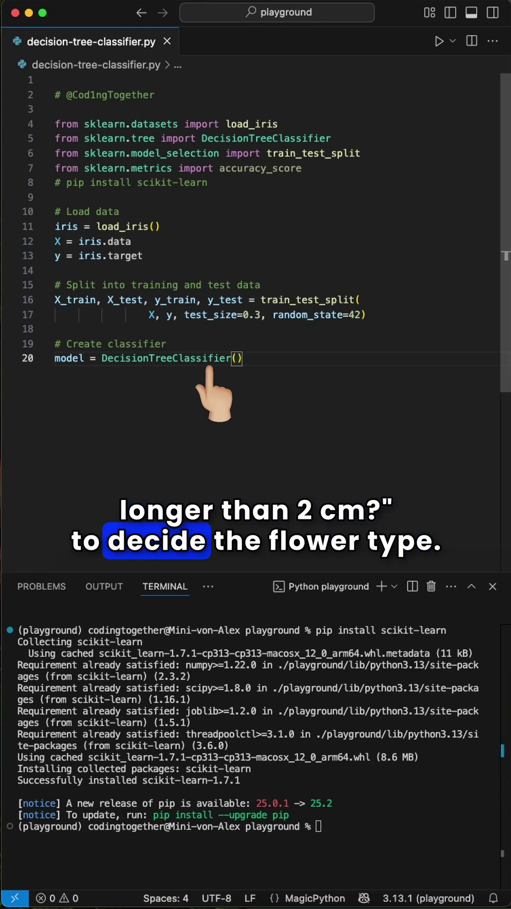
{"action": "type", "text": "# Train model model.fit(X_train, y_train)"}
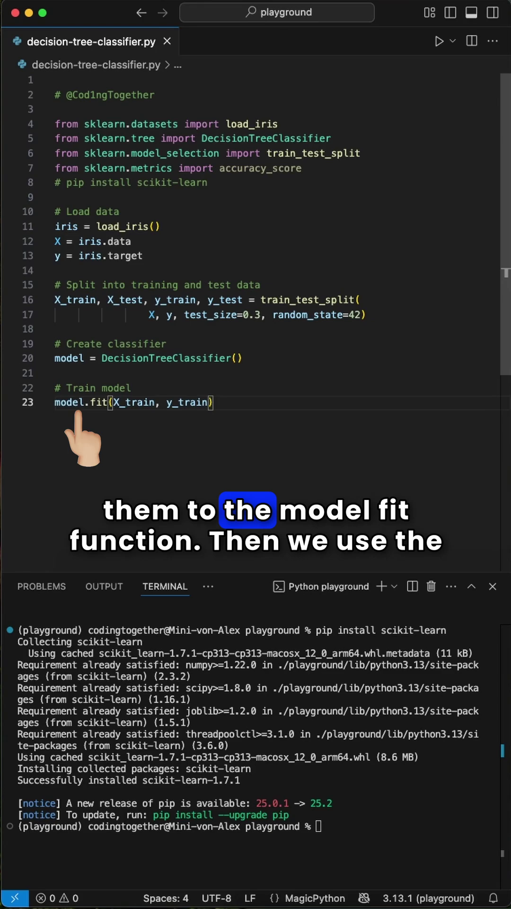
{"action": "type", "text": "  # Make predictions predictions = model.predict(X_test)"}
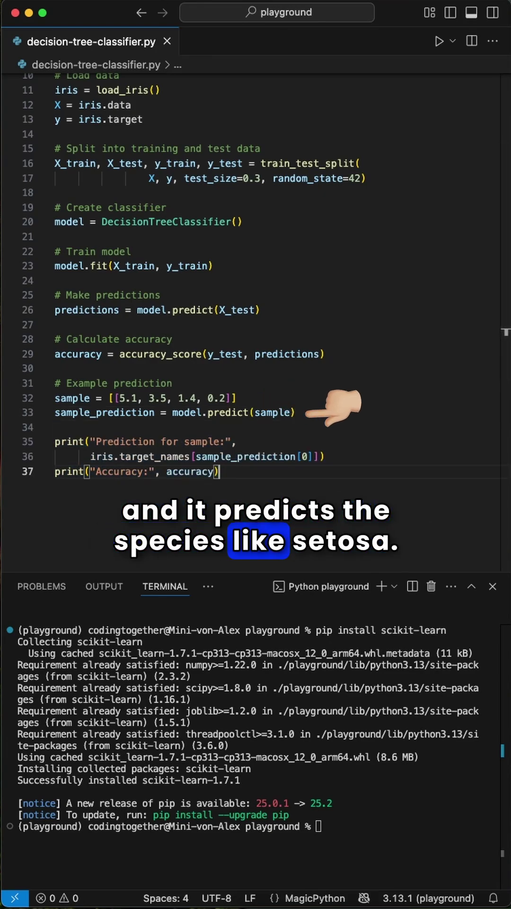
Run decision-tree-classifier.py from the editor's run menu to print the prediction and accuracy.
{"action": "left_click", "coordinate": [453, 41]}
{"action": "left_click", "coordinate": [491, 61]}
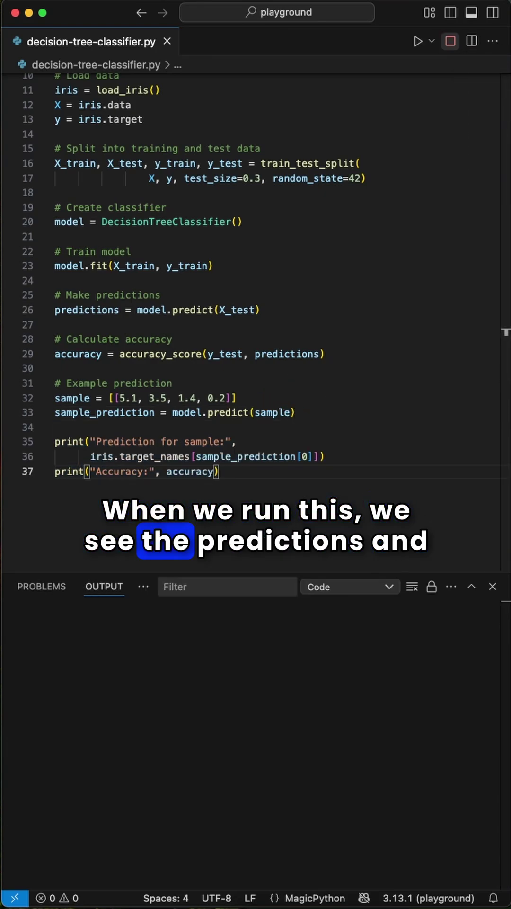